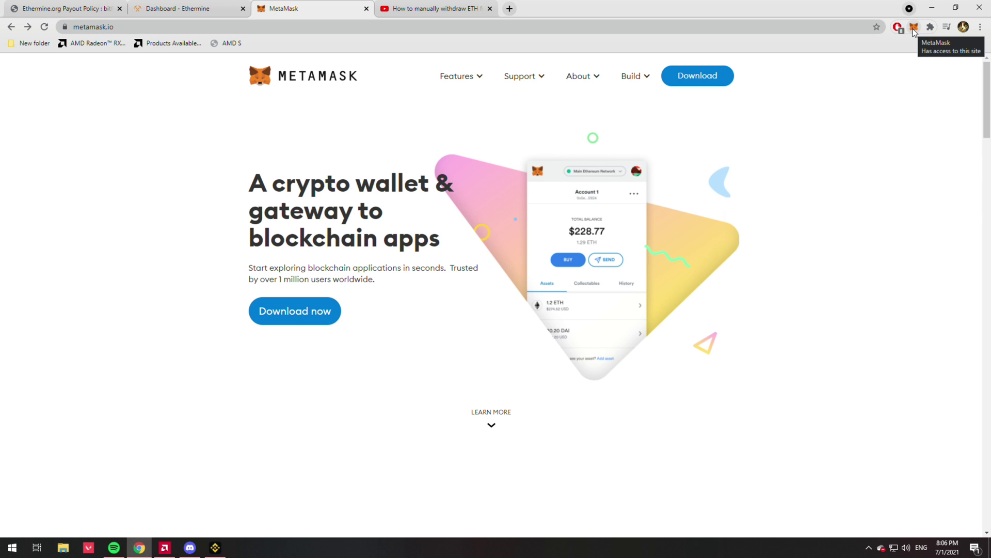
Go to the MetaMask download page from metamask.io.
{"action": "left_click", "coordinate": [310, 320]}
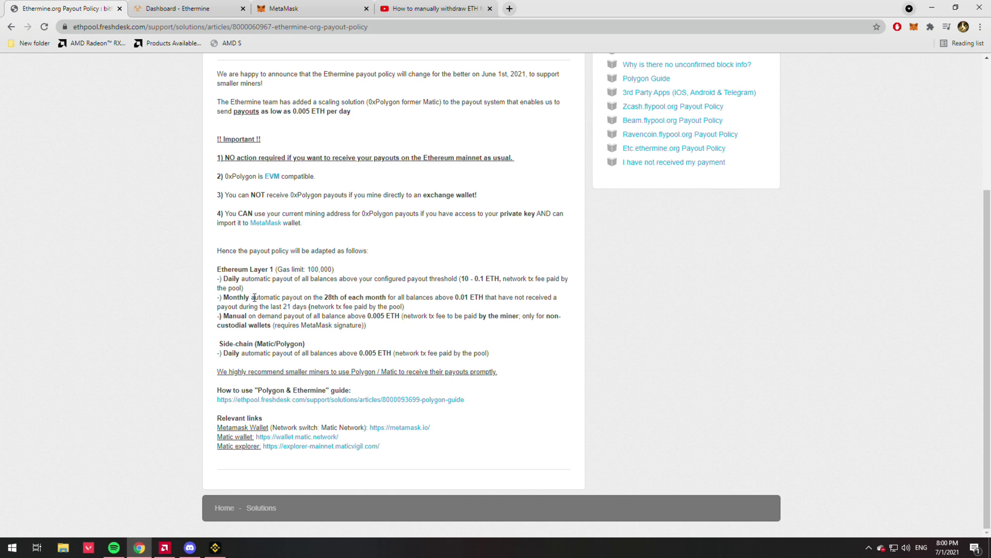
Highlight the monthly payout rule and its fee note in the Ethermine payout policy article.
{"action": "left_click_drag", "start_coordinate": [254, 297], "coordinate": [323, 301]}
{"action": "left_click", "coordinate": [382, 308]}
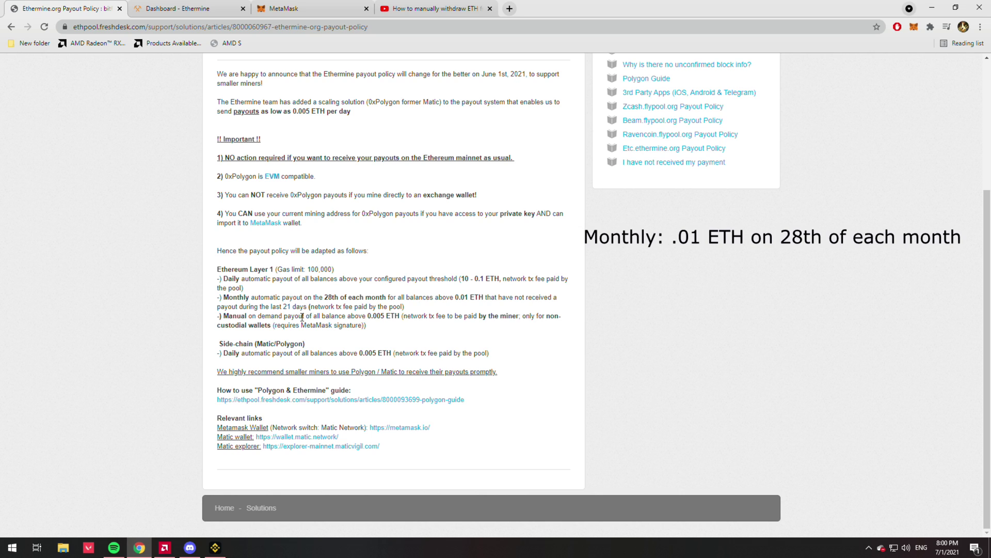
{"action": "mouse_move", "coordinate": [310, 307]}
{"action": "left_mouse_down"}
{"action": "mouse_move", "coordinate": [401, 309]}
{"action": "mouse_move", "coordinate": [317, 307]}
{"action": "left_mouse_up"}
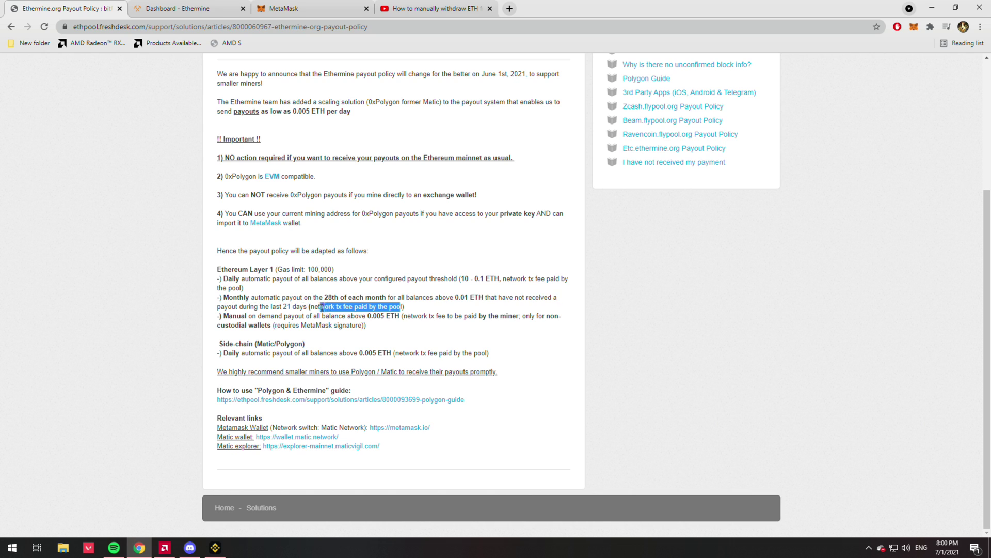
{"action": "left_click", "coordinate": [412, 313]}
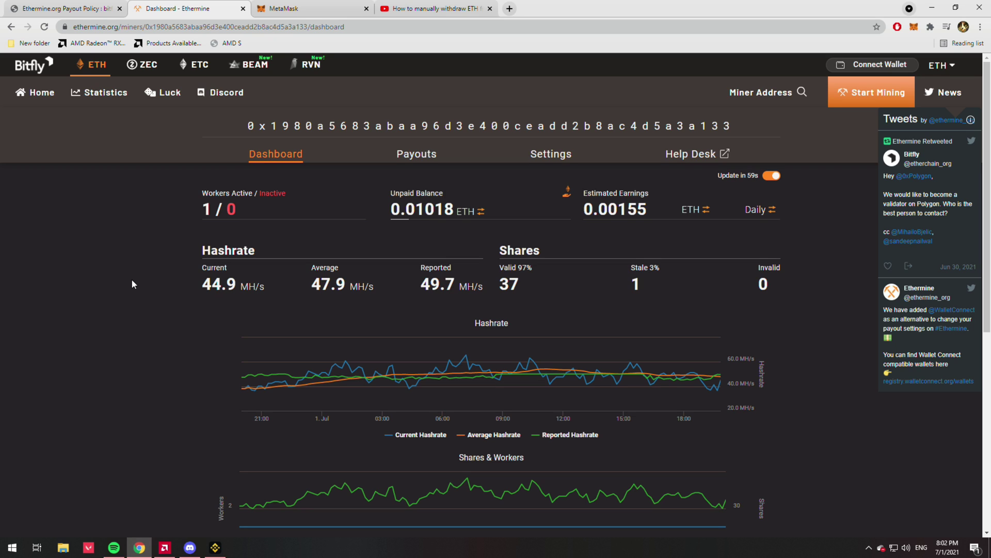
Connect MetaMask in the miner's Payment Method settings and bring up the manual payout request.
{"action": "left_click", "coordinate": [551, 154]}
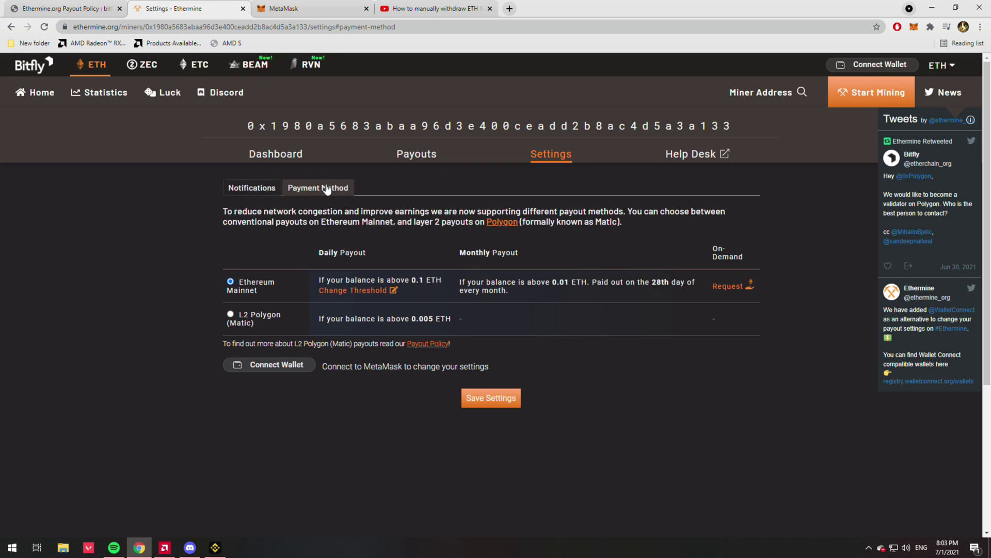
{"action": "left_click", "coordinate": [276, 188]}
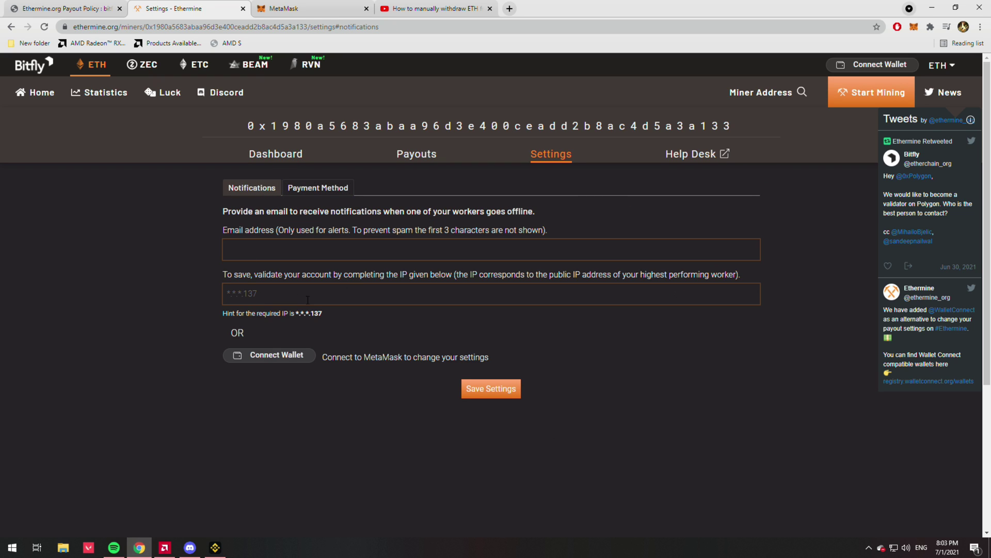
{"action": "left_click", "coordinate": [324, 189]}
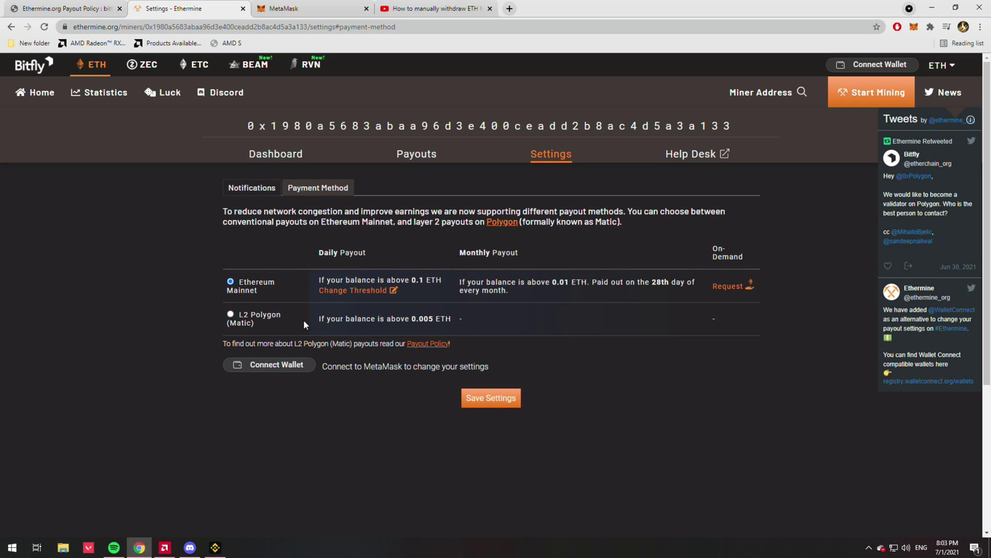
{"action": "left_click", "coordinate": [267, 367]}
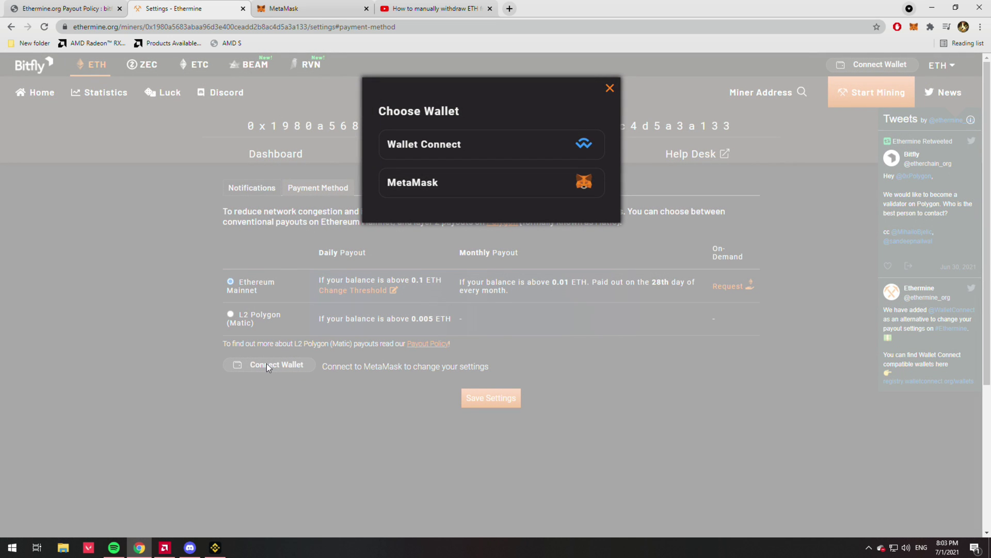
{"action": "left_click", "coordinate": [489, 195]}
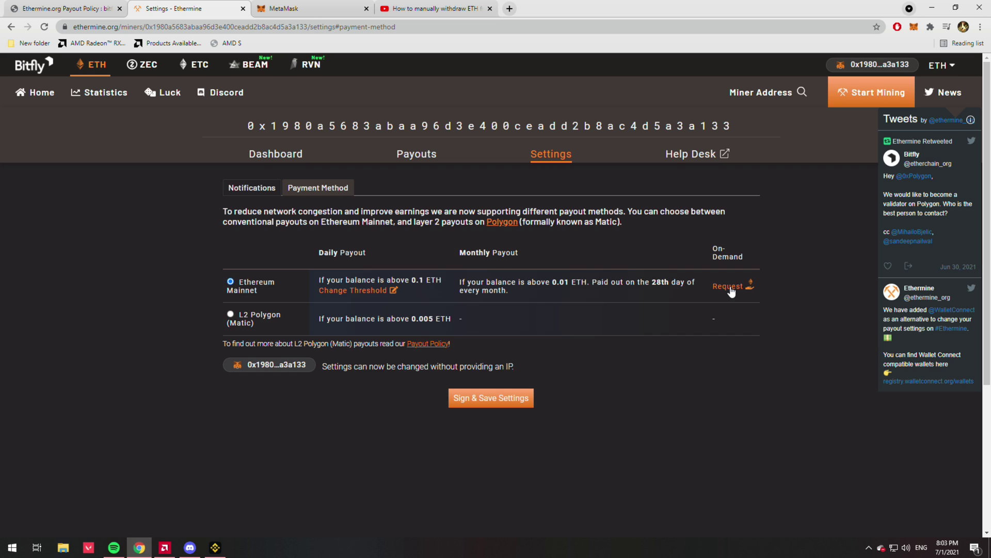
{"action": "left_click", "coordinate": [747, 291]}
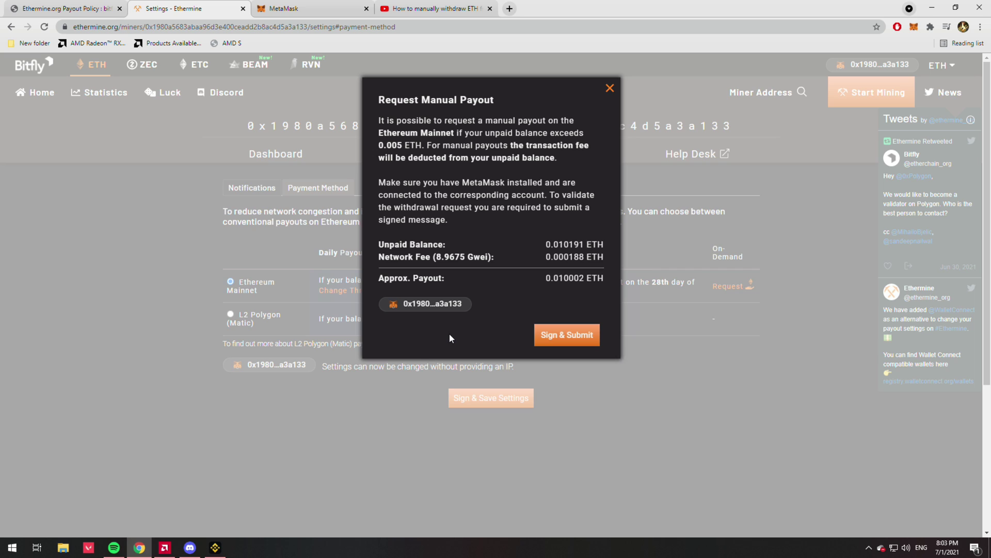
Sign and submit the 0.010002 ETH manual payout via MetaMask, then return to the dashboard.
{"action": "left_click", "coordinate": [567, 338]}
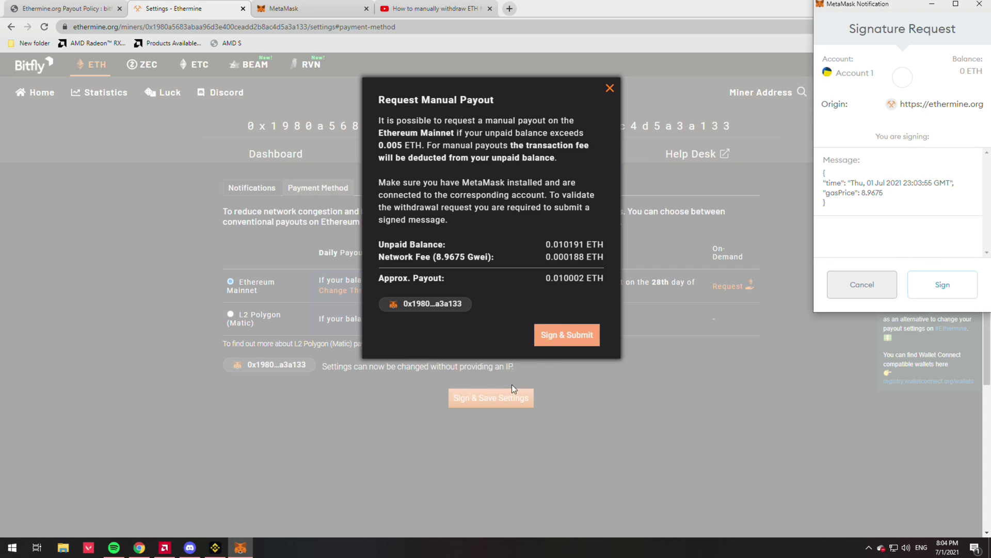
{"action": "left_click", "coordinate": [954, 288]}
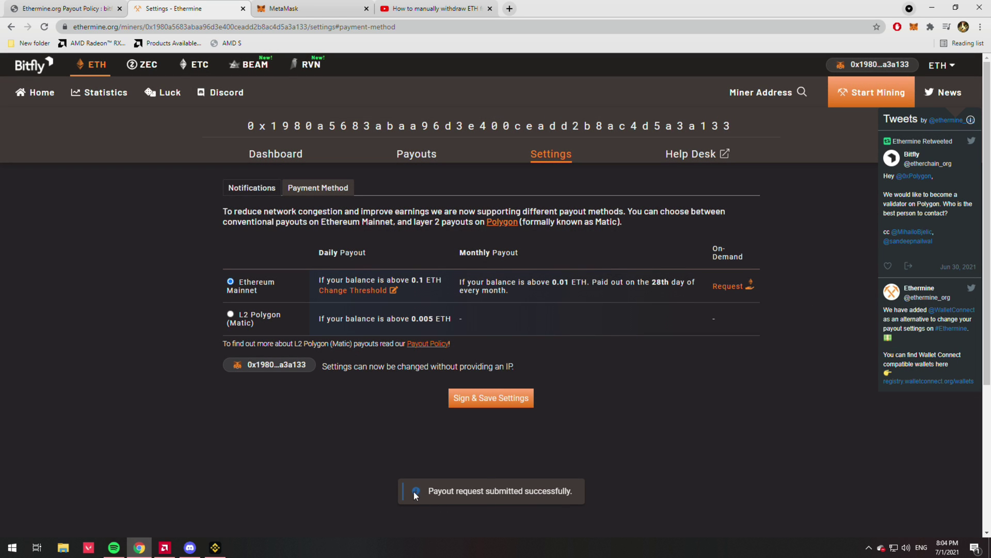
{"action": "left_click_drag", "start_coordinate": [403, 491], "coordinate": [613, 497]}
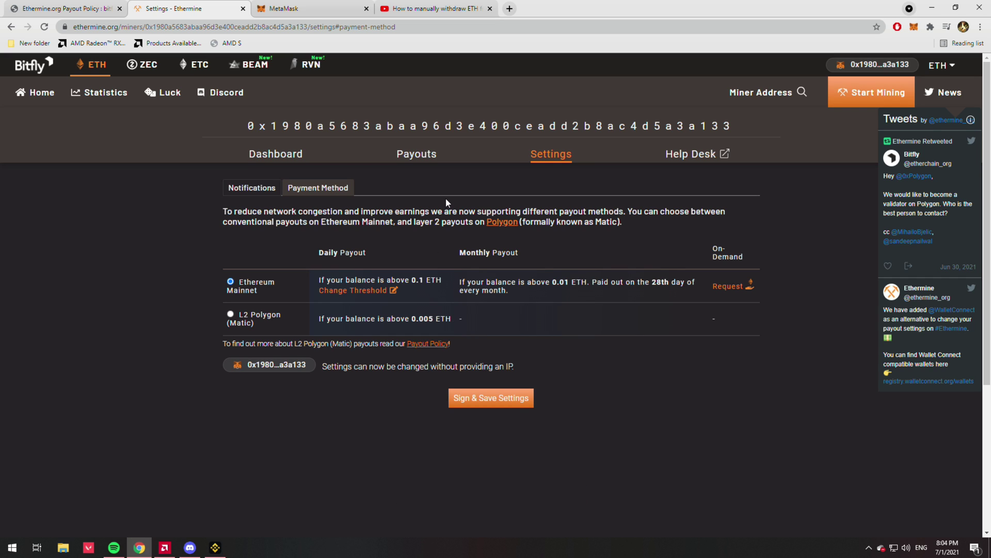
{"action": "left_click", "coordinate": [284, 158]}
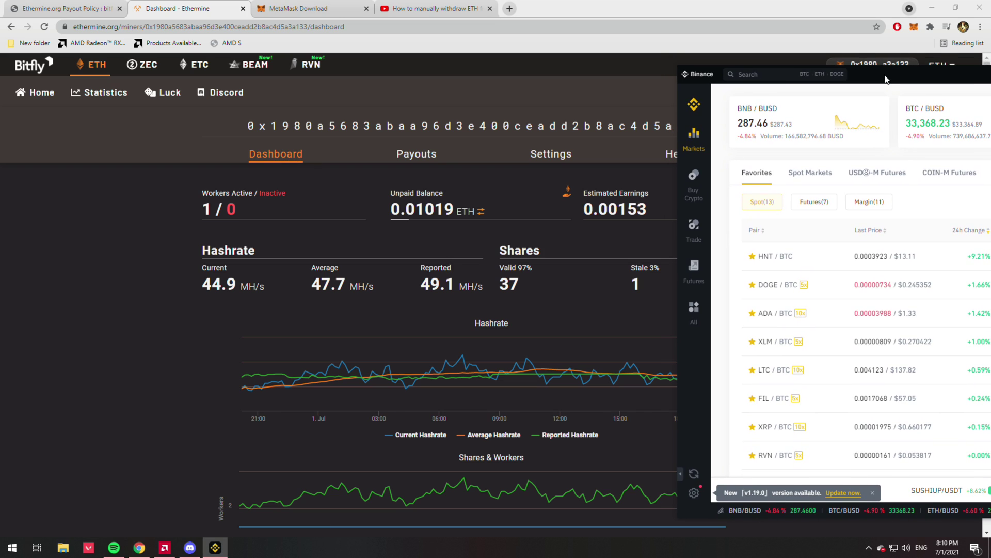
Reposition the Binance window and go to the crypto Deposit page from Fiat and Spot.
{"action": "left_click_drag", "start_coordinate": [886, 78], "coordinate": [885, 78]}
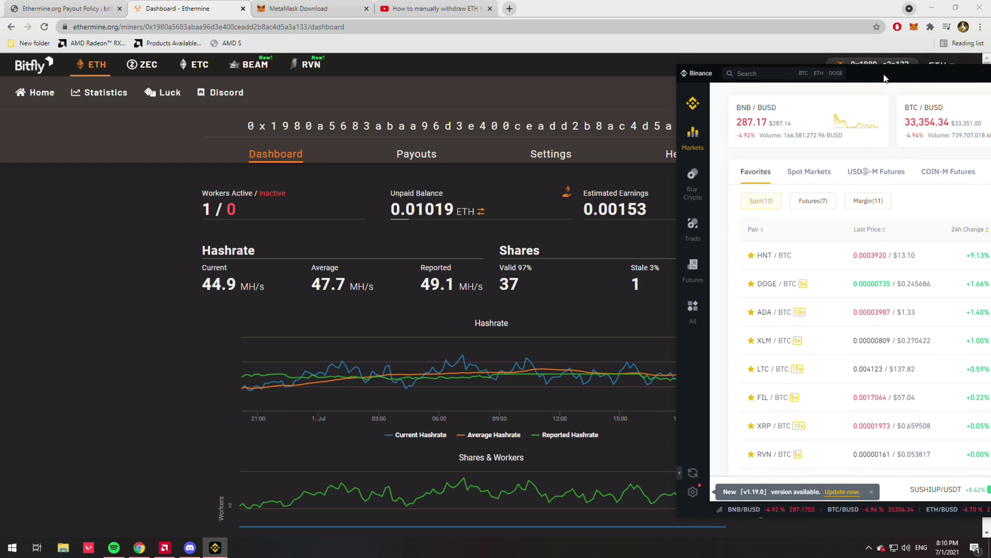
{"action": "left_click_drag", "start_coordinate": [885, 77], "coordinate": [873, 89]}
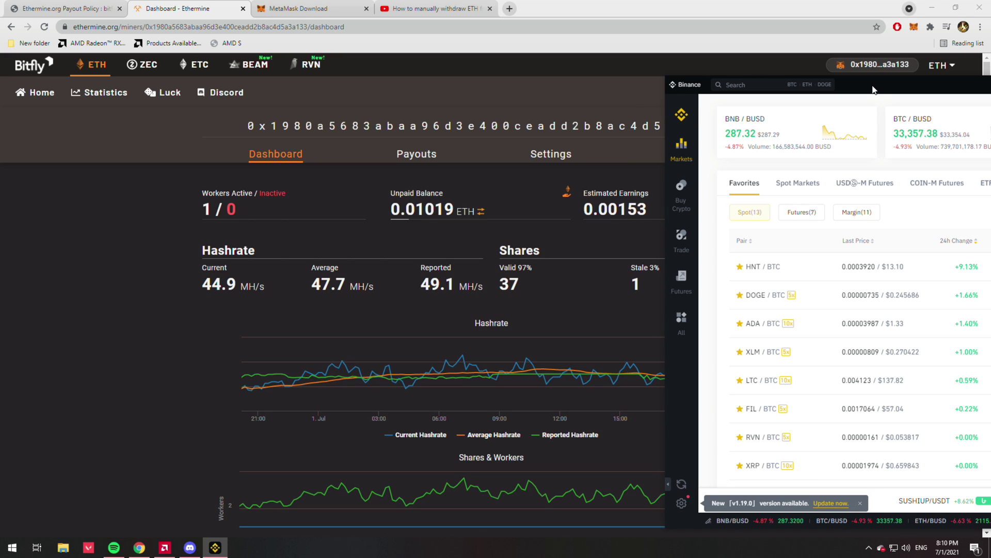
{"action": "left_click_drag", "start_coordinate": [873, 90], "coordinate": [873, 90]}
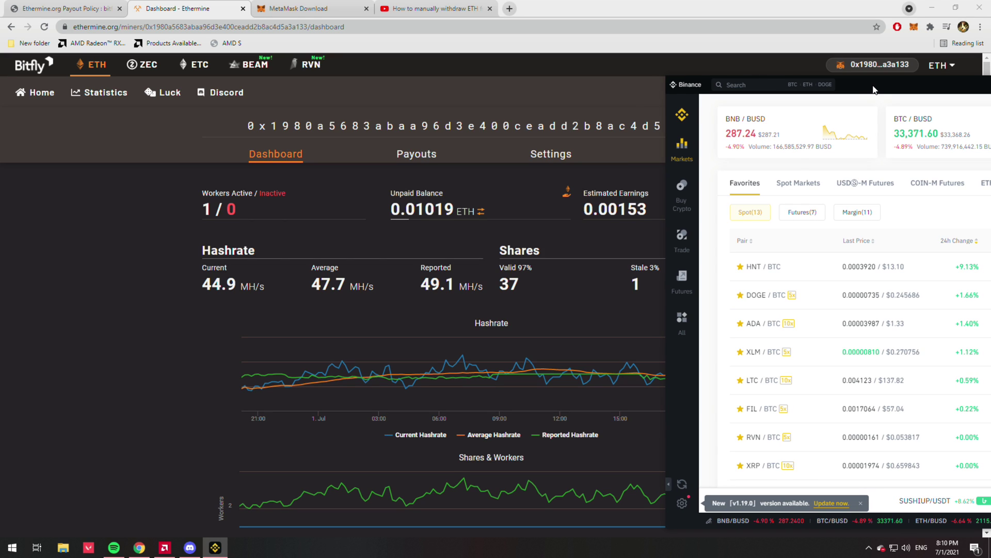
{"action": "left_click_drag", "start_coordinate": [873, 90], "coordinate": [356, 71]}
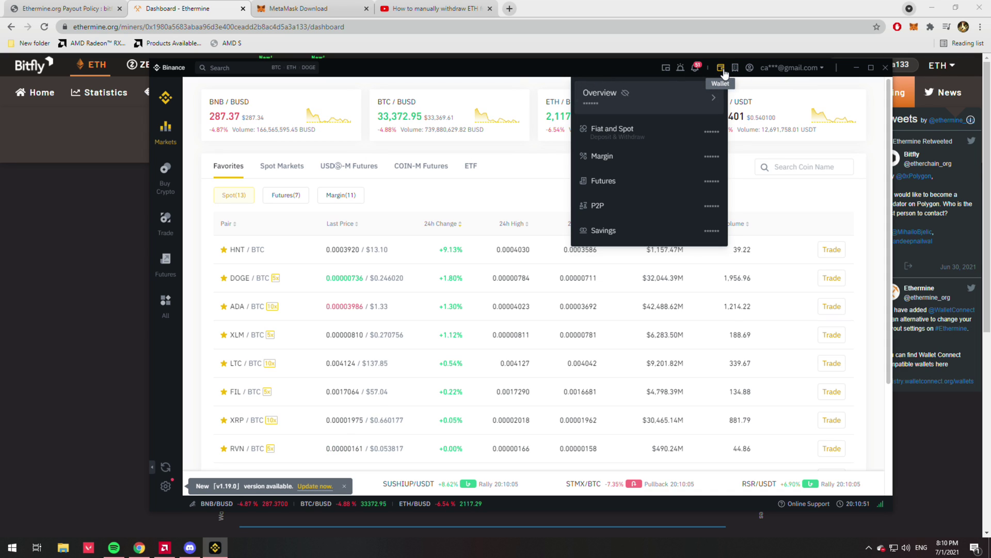
{"action": "left_click", "coordinate": [624, 138]}
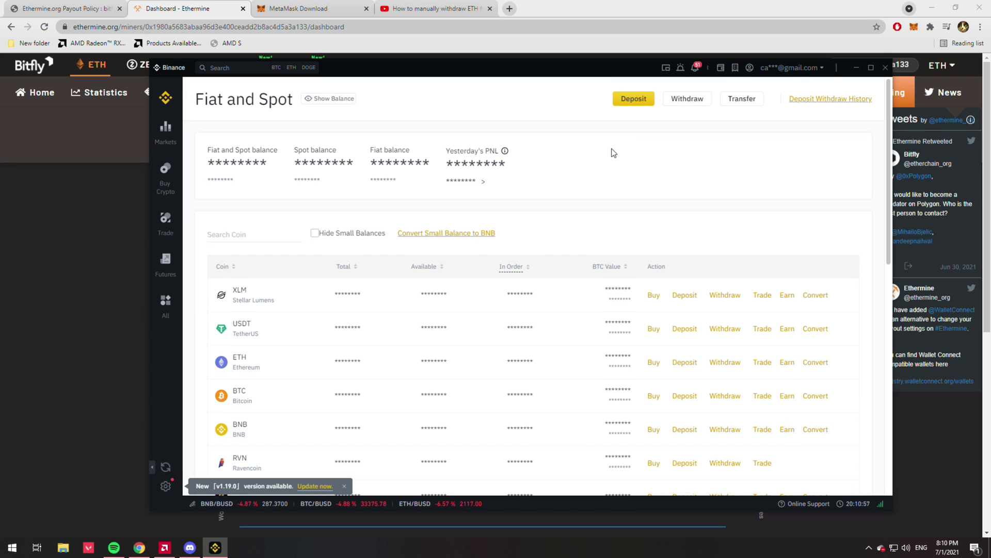
{"action": "left_click", "coordinate": [627, 105]}
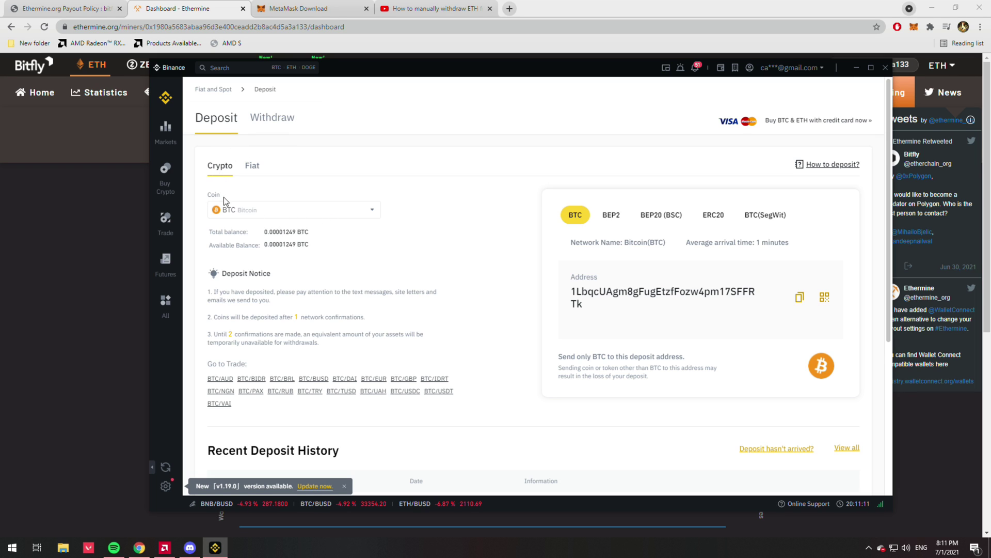
Choose ETH as the deposit coin and select and copy its ERC20 deposit address.
{"action": "left_click", "coordinate": [343, 212]}
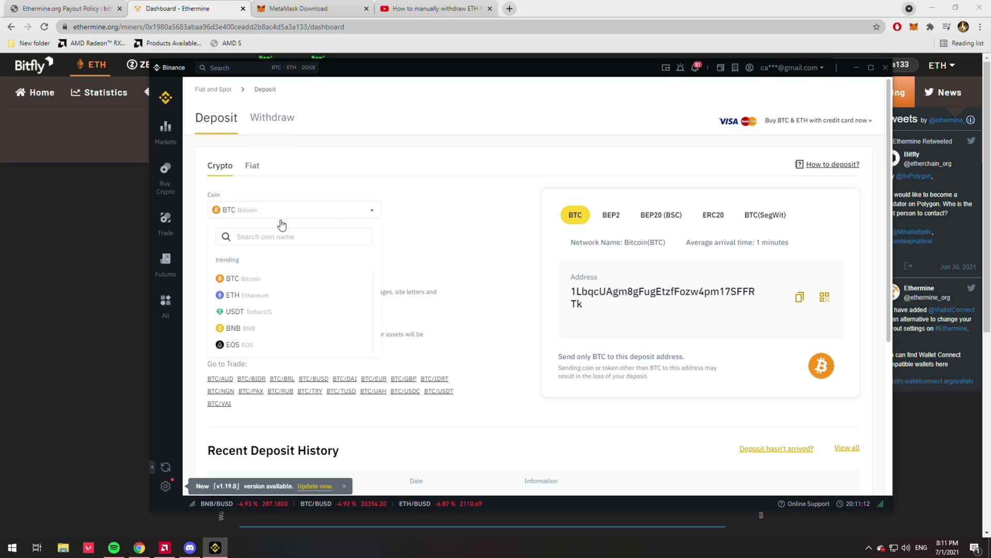
{"action": "left_click", "coordinate": [245, 295]}
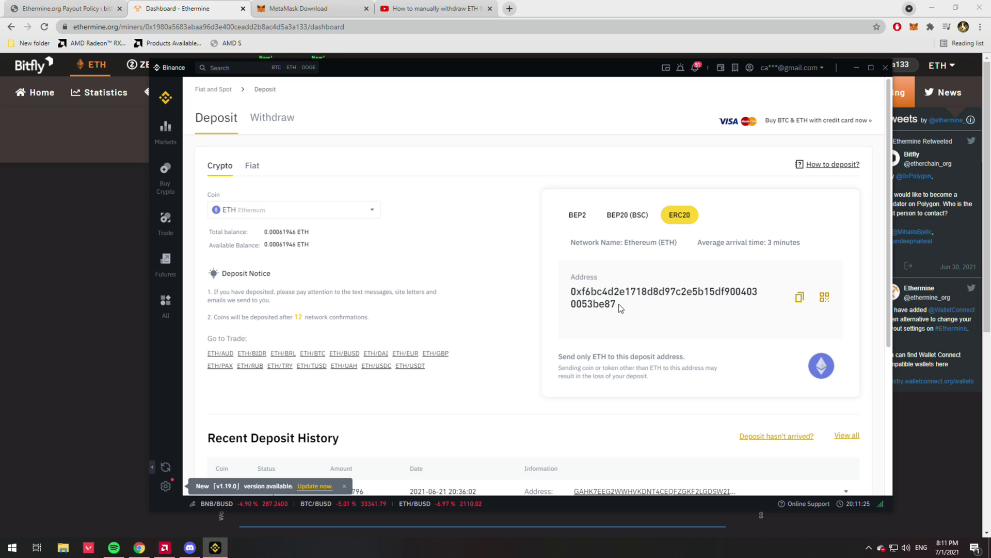
{"action": "double_click", "coordinate": [620, 307]}
{"action": "double_click", "coordinate": [572, 292]}
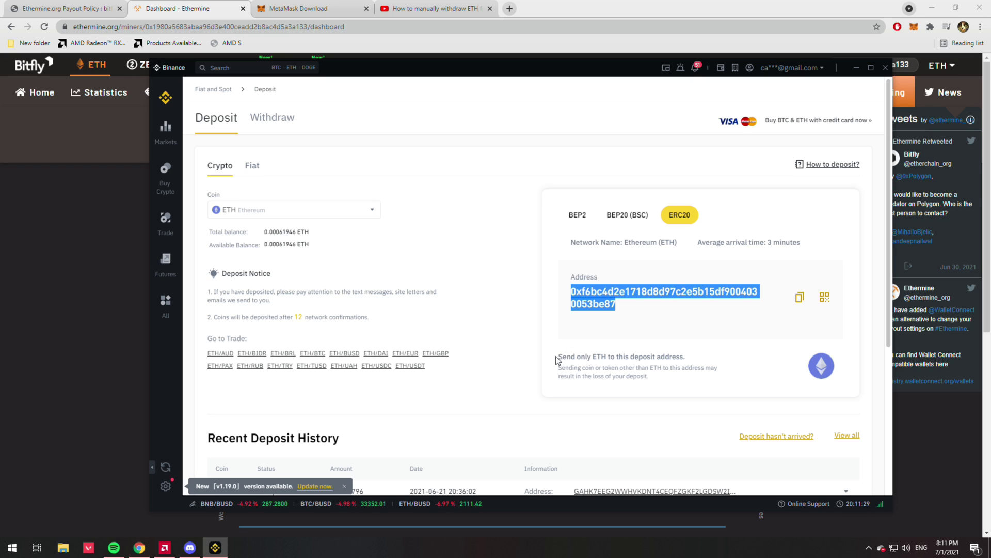
{"action": "left_click_drag", "start_coordinate": [558, 358], "coordinate": [682, 357]}
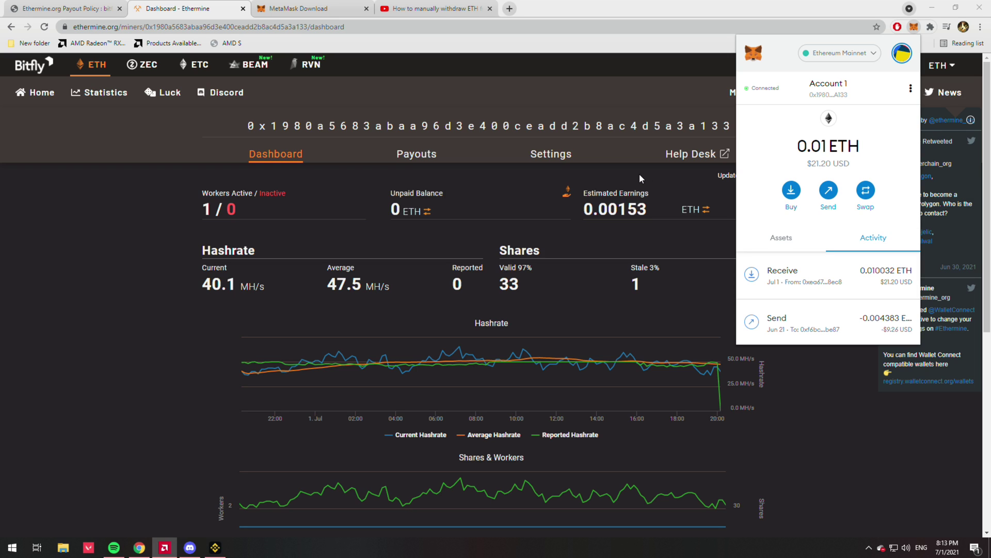
Send the maximum 0.009738 ETH from MetaMask to the pasted Binance deposit address.
{"action": "left_click", "coordinate": [829, 199]}
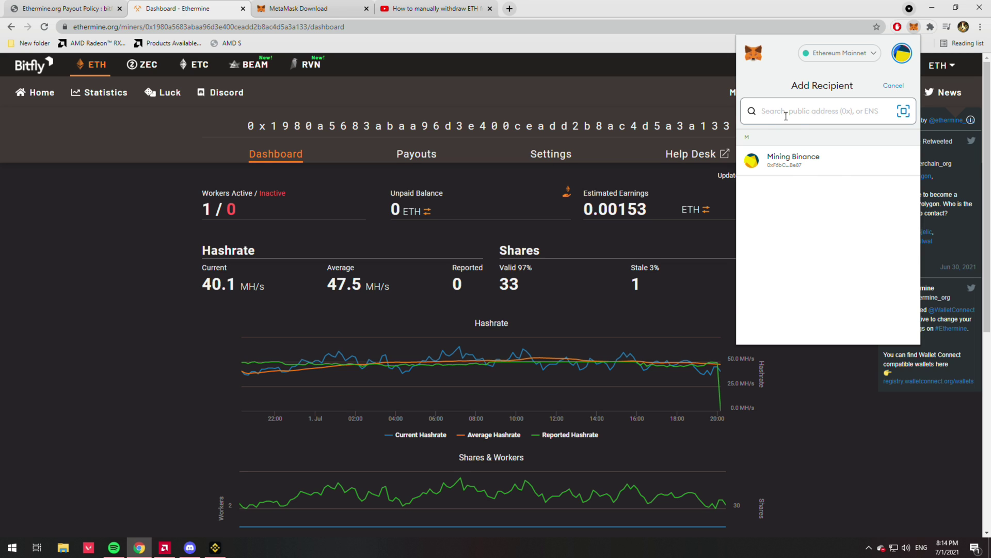
{"action": "key", "text": "ctrl+v"}
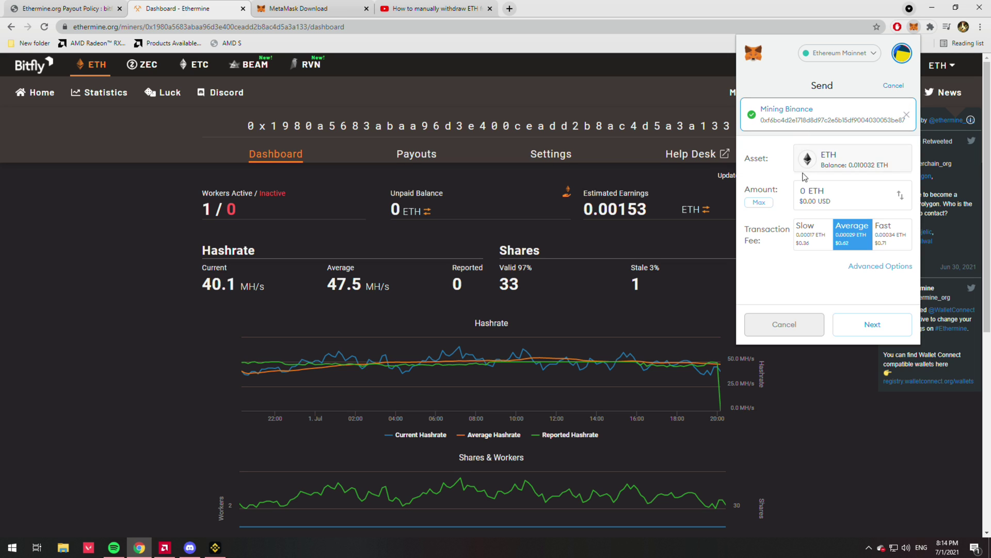
{"action": "left_click", "coordinate": [768, 207]}
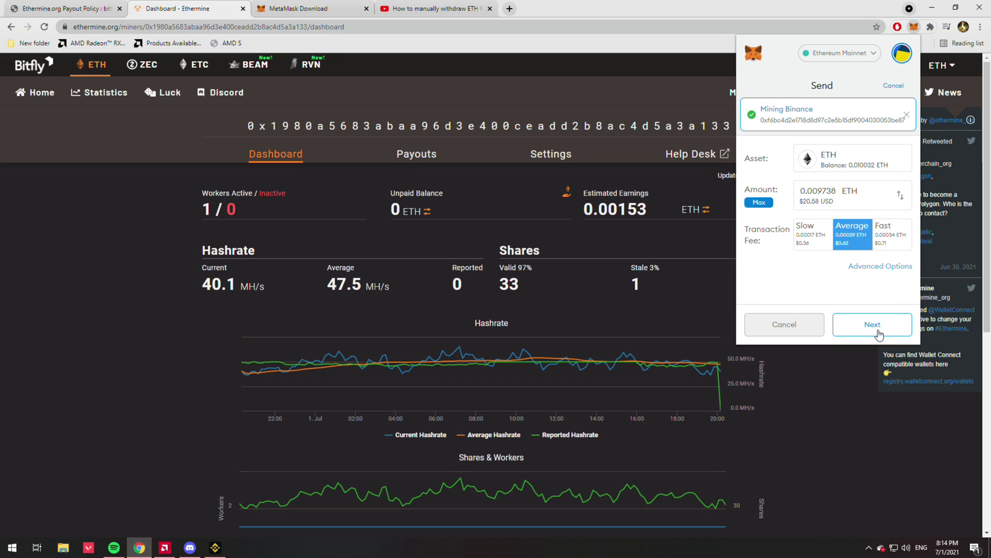
{"action": "left_click", "coordinate": [872, 326]}
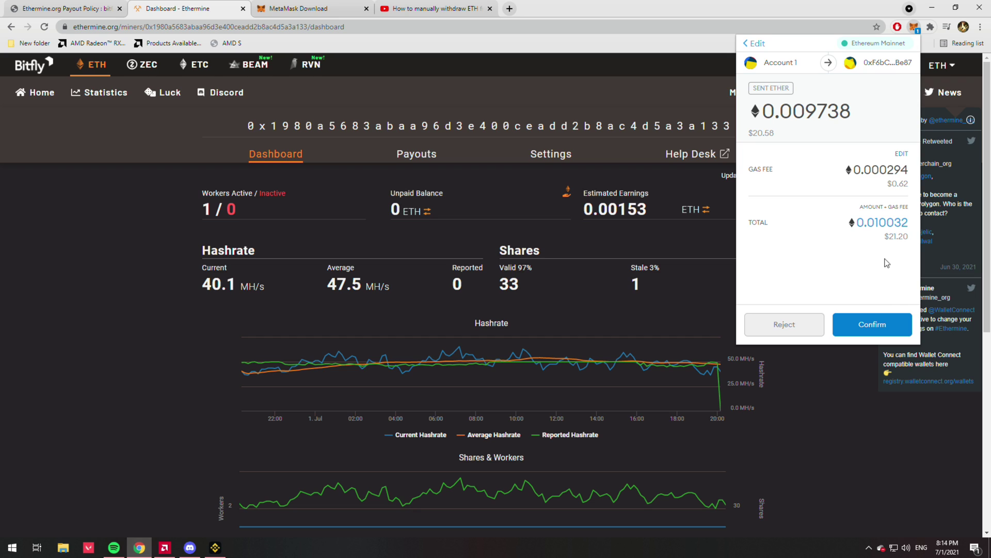
{"action": "left_click", "coordinate": [876, 330]}
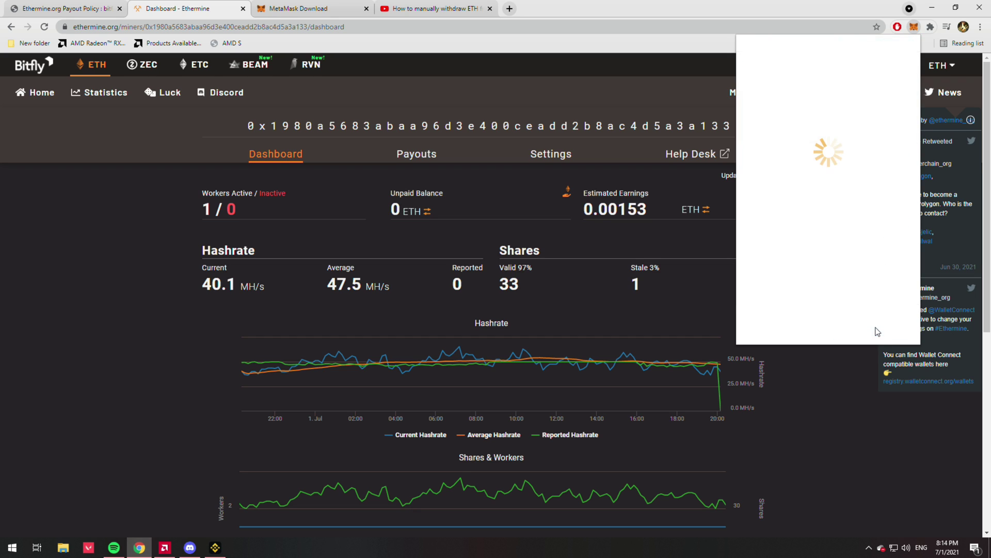
{"action": "scroll", "coordinate": [858, 318], "scroll_direction": "down", "scroll_amount": 1}
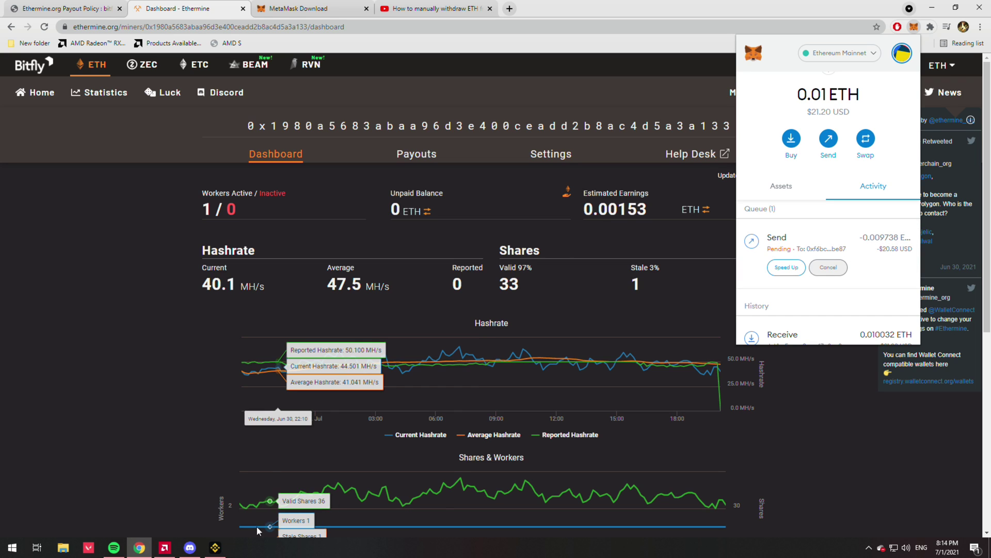
In Binance's Trade screen, choose the ETH/BTC pair and set up a Market SELL order.
{"action": "left_click", "coordinate": [215, 547]}
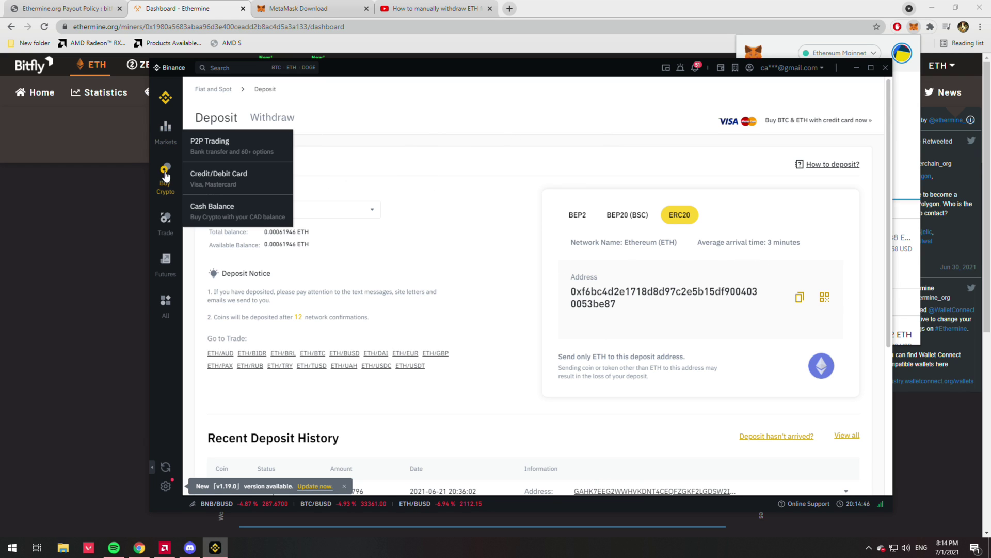
{"action": "left_click", "coordinate": [165, 218]}
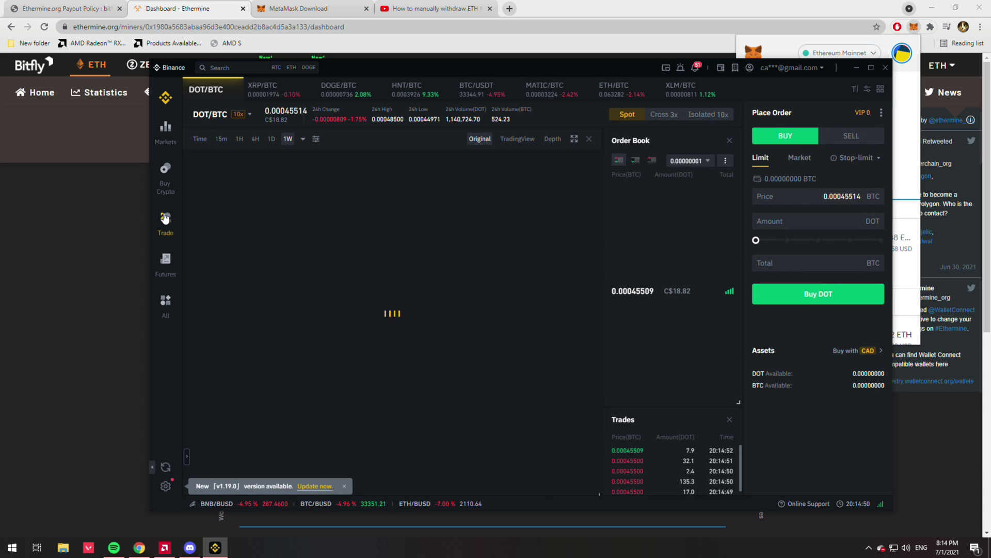
{"action": "left_click", "coordinate": [609, 92]}
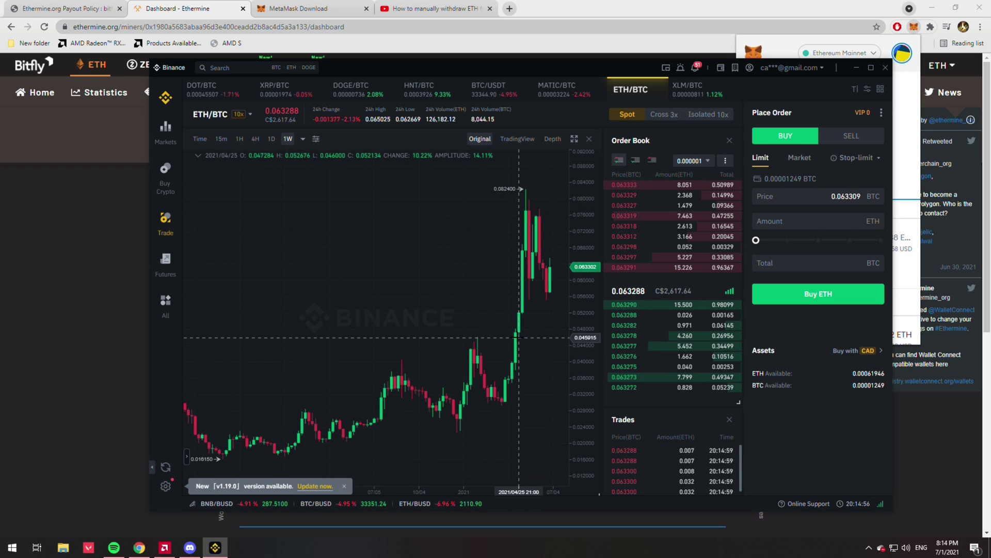
{"action": "left_click", "coordinate": [837, 141]}
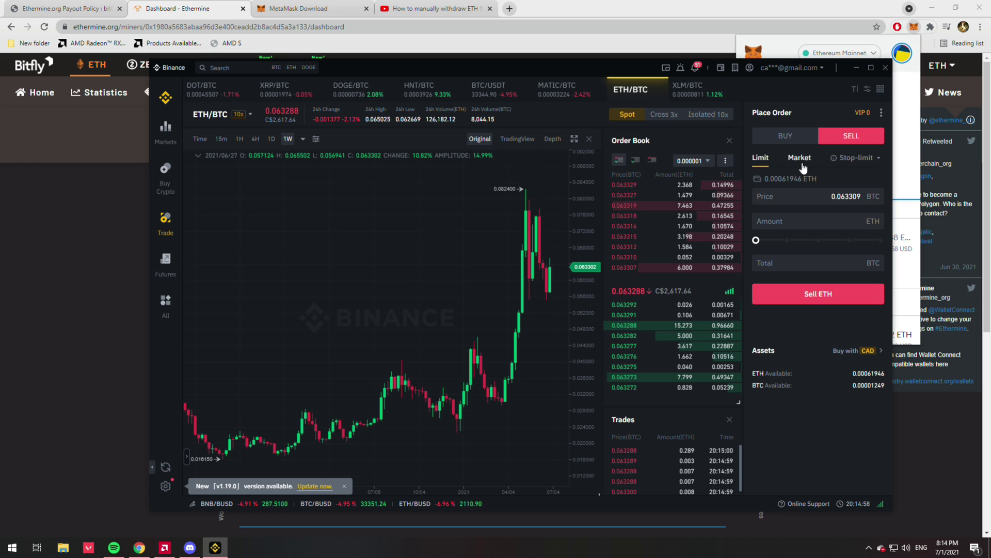
{"action": "left_click", "coordinate": [790, 164]}
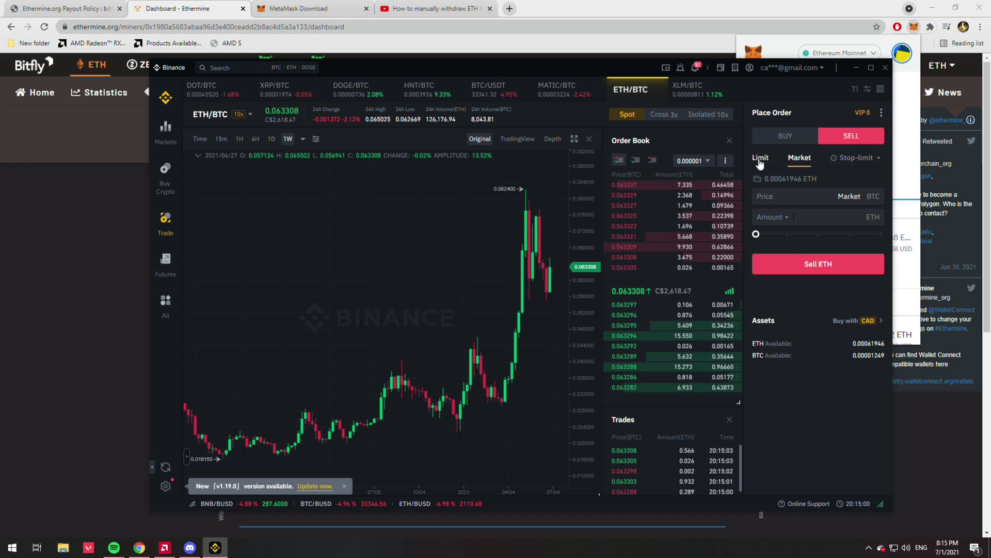